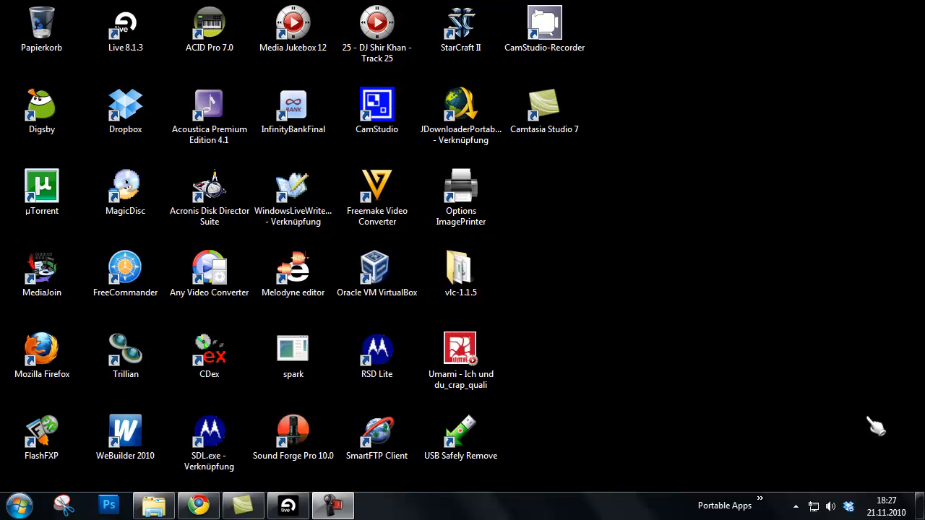
Step: In Ableton Live's Arrangement view, replace the MIDI track with a second audio track and turn off the first track's solo
click(279, 508)
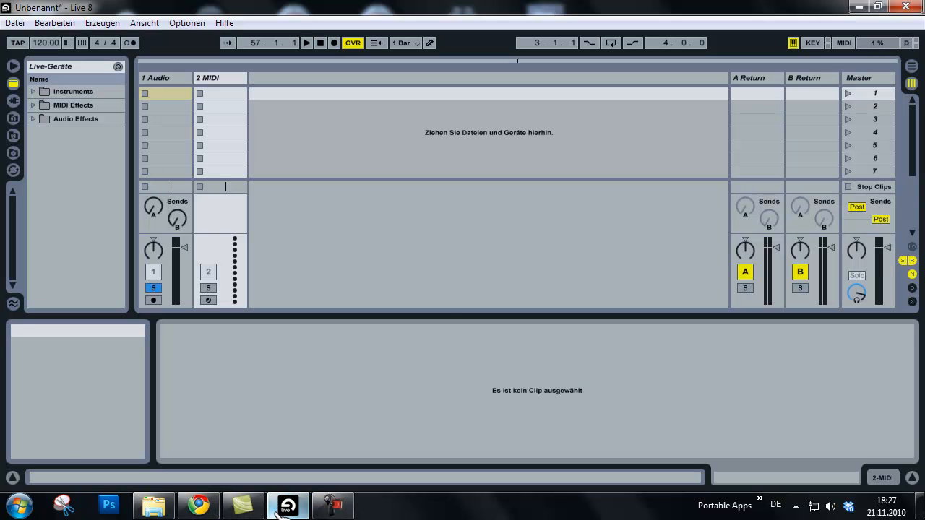
click(912, 67)
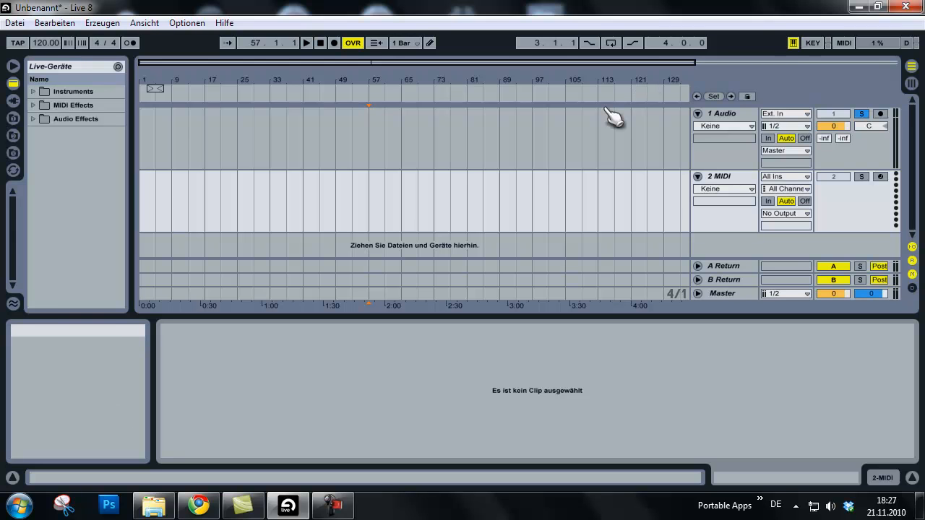
key(ctrl+t)
drag(723, 242, 723, 183)
click(698, 178)
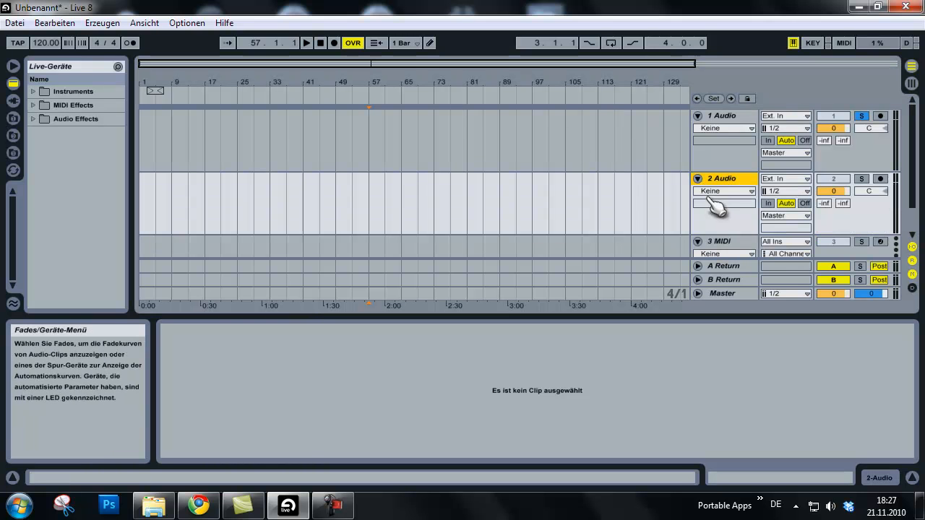
click(720, 242)
key(Delete)
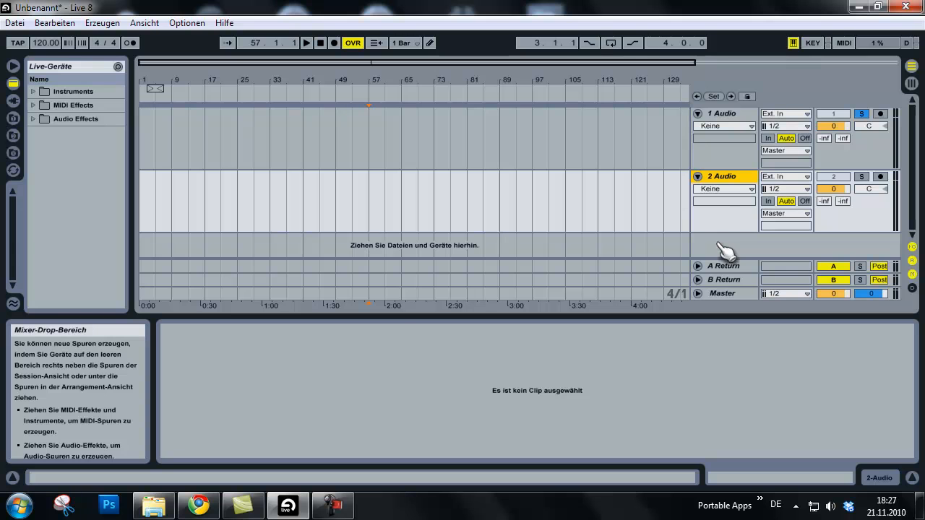
click(859, 116)
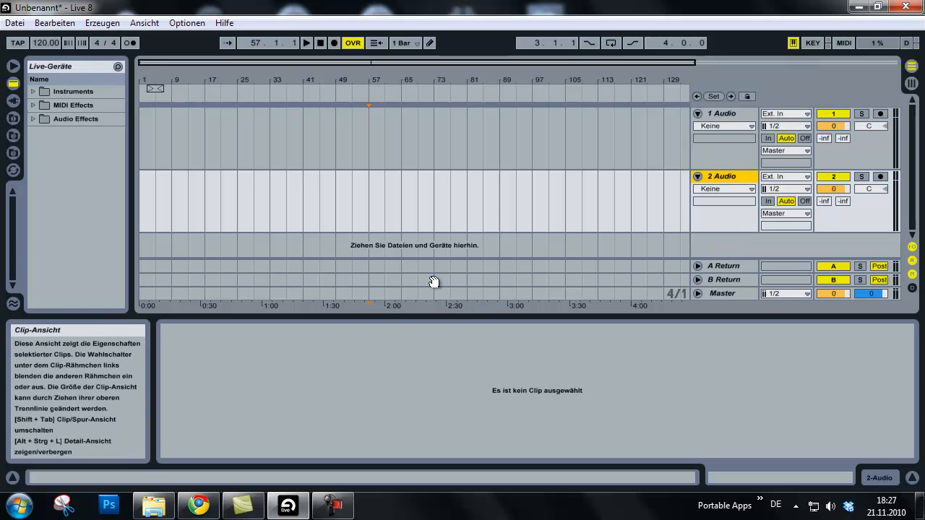
Step: From the Beatport folder, place the Satellite_Ghosts_Of_Venice_Remix file at the start of track 1 and the Instrumental at the start of track 2
click(152, 505)
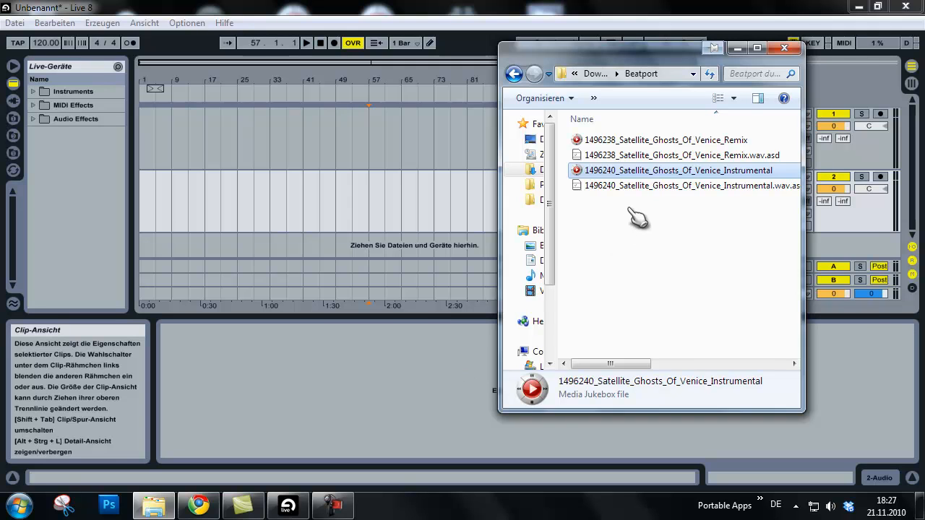
click(642, 145)
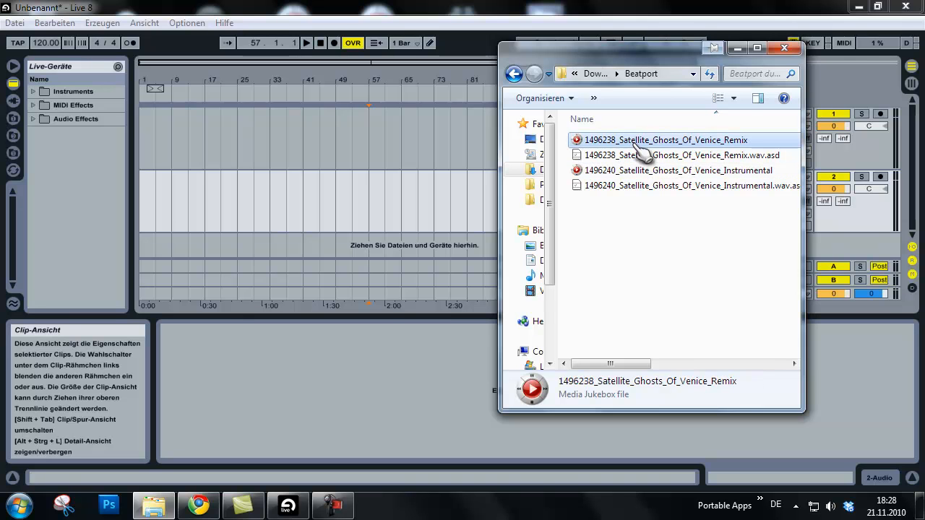
drag(642, 145, 148, 132)
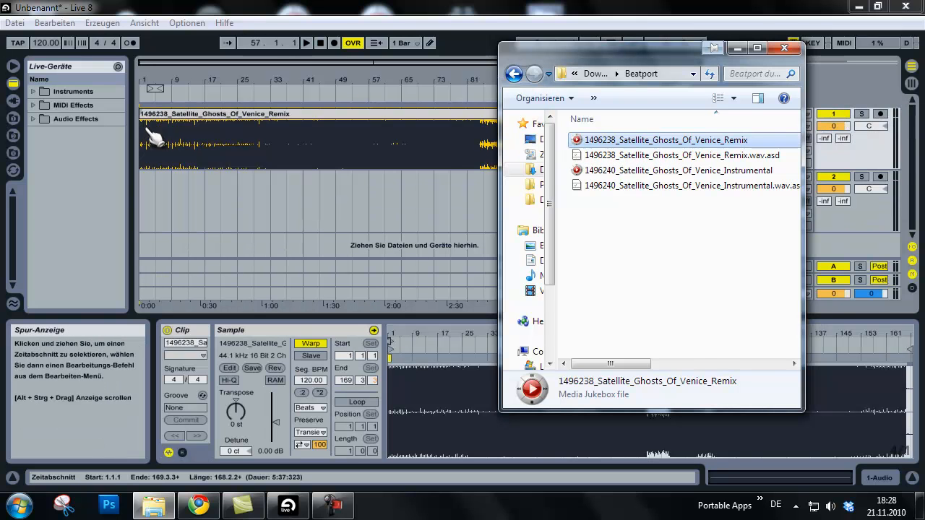
click(639, 171)
drag(639, 175, 144, 191)
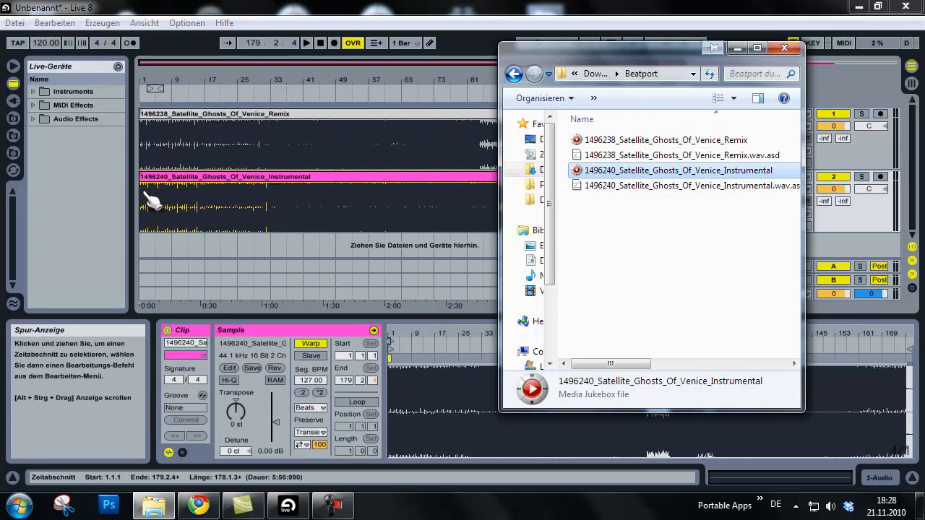
Step: Turn off Warp for both the Instrumental clip and the Remix clip
click(261, 77)
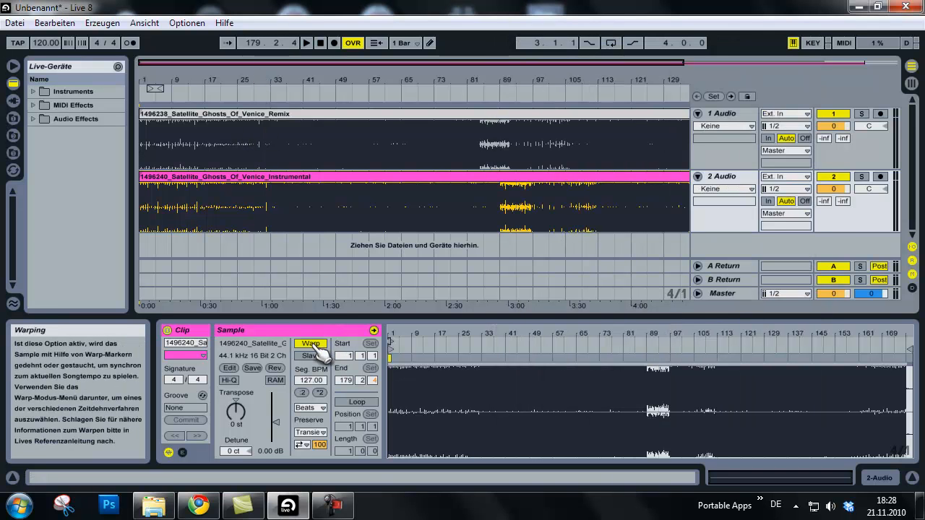
click(252, 118)
key(space)
key(space)
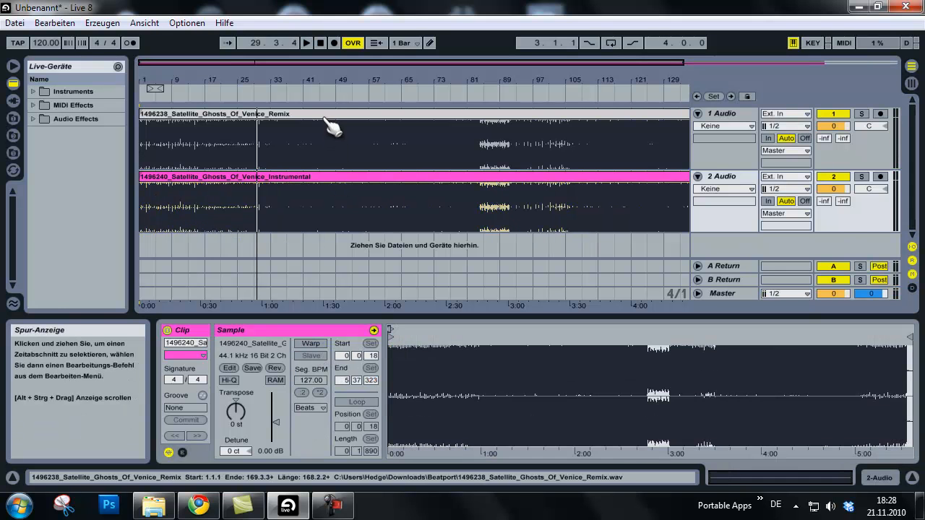
click(330, 117)
click(311, 344)
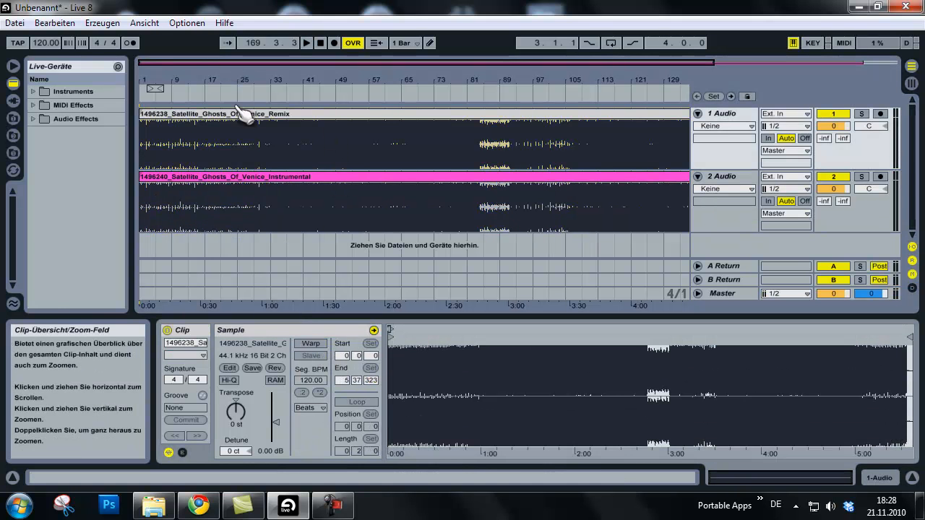
Step: Play both tracks together, compare them by soloing the Remix and the Instrumental alternately, and end with solo off and playback stopped
click(222, 90)
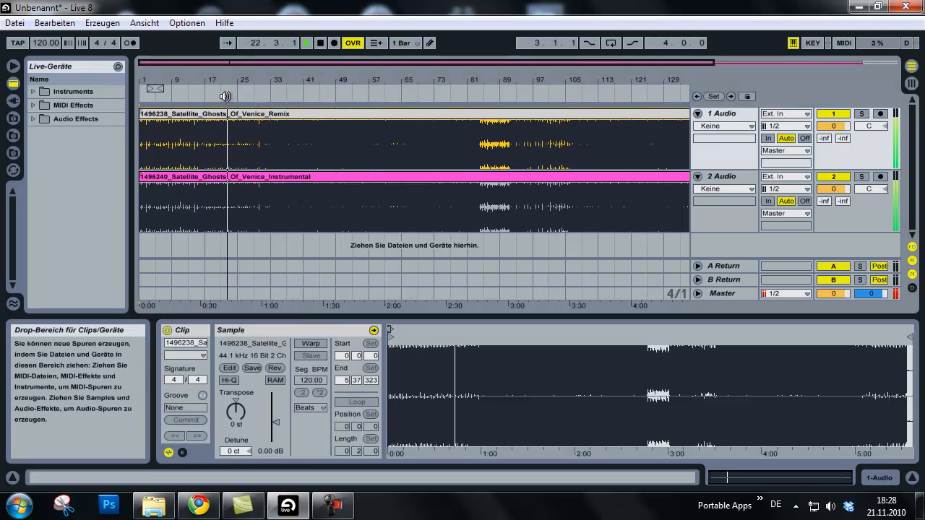
key(space)
click(866, 116)
key(space)
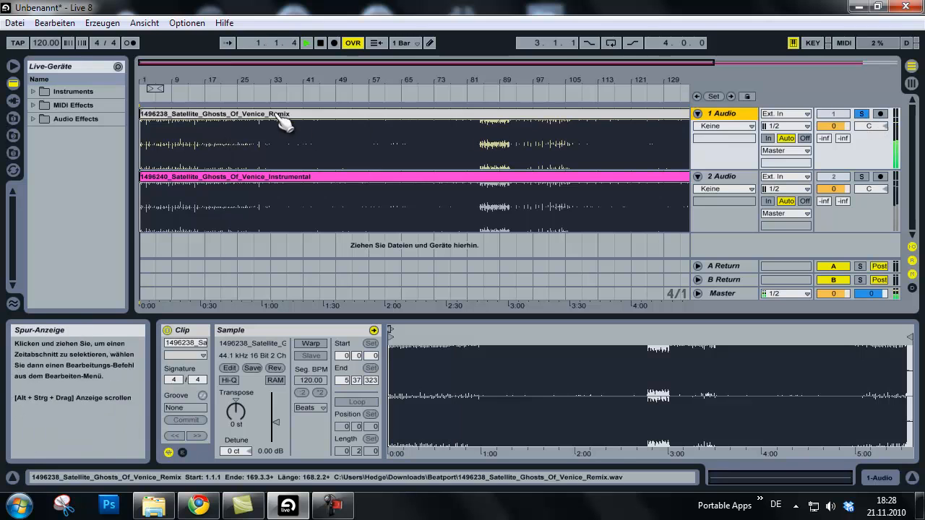
click(332, 92)
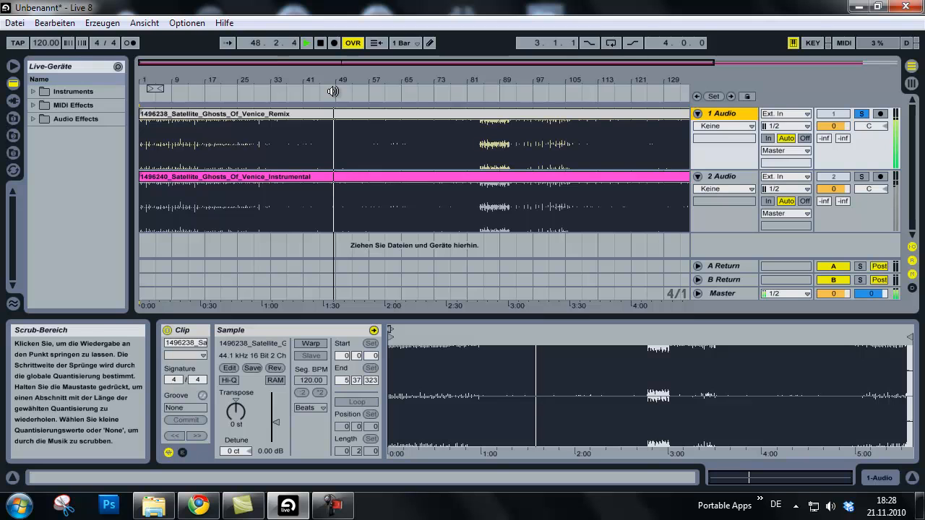
click(861, 177)
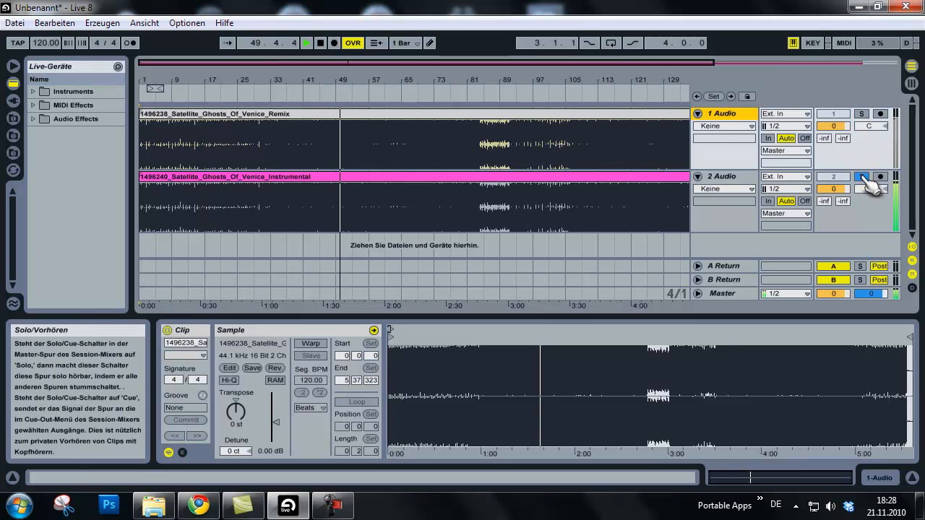
click(862, 115)
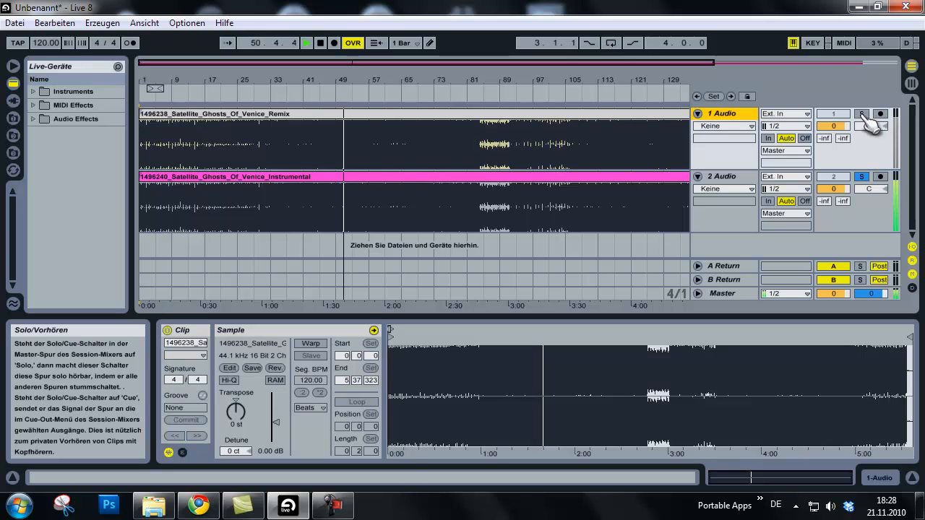
click(862, 177)
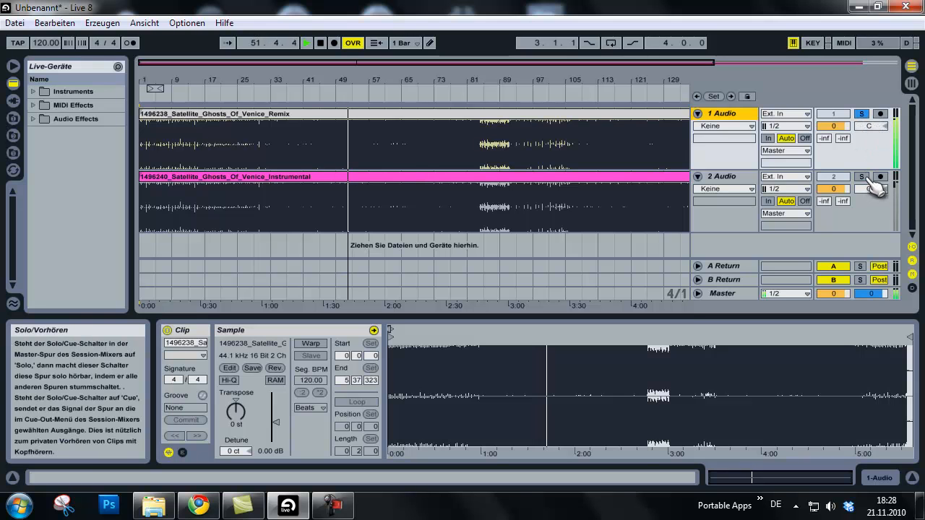
click(862, 114)
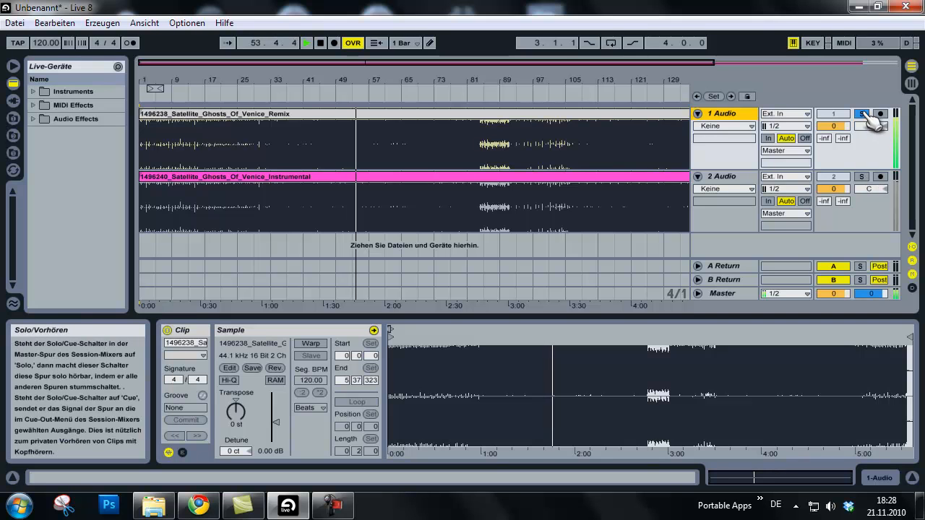
click(862, 114)
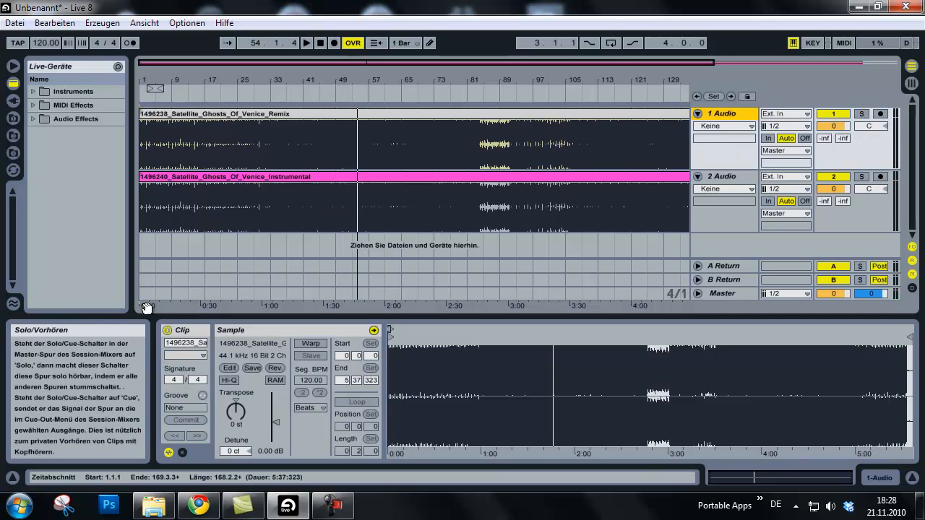
Step: Add the Utility audio effect to the Instrumental track and invert the phase of its left and right channels
click(46, 119)
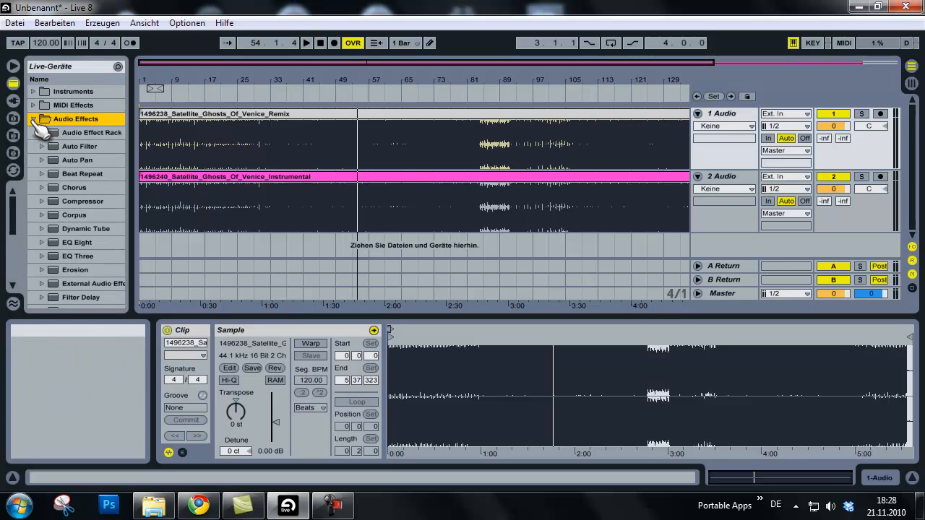
scroll(80, 194, down, 6)
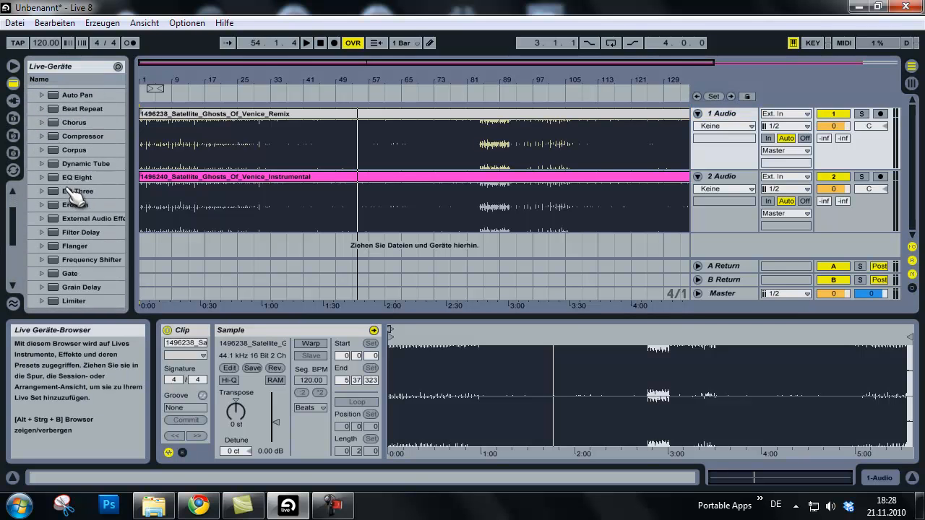
click(255, 183)
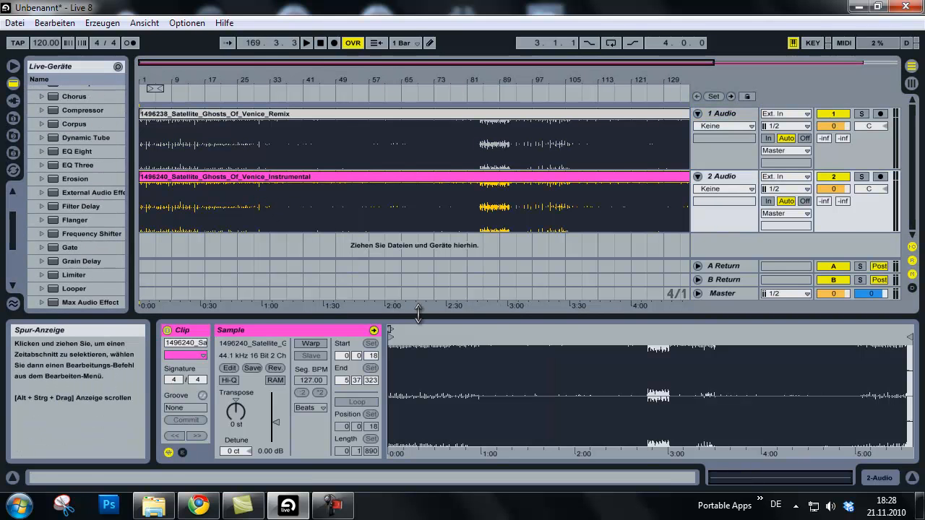
click(876, 483)
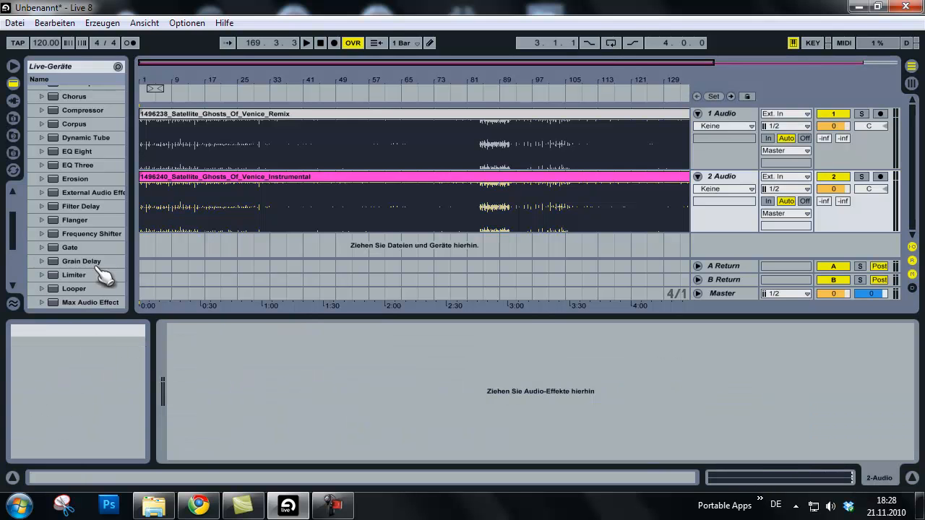
scroll(59, 284, down, 3)
scroll(58, 282, down, 10)
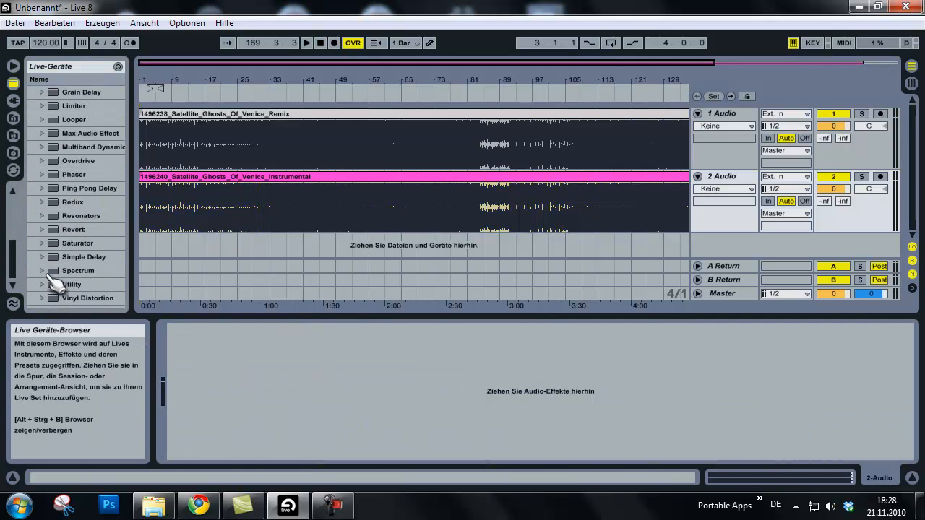
drag(66, 275, 254, 352)
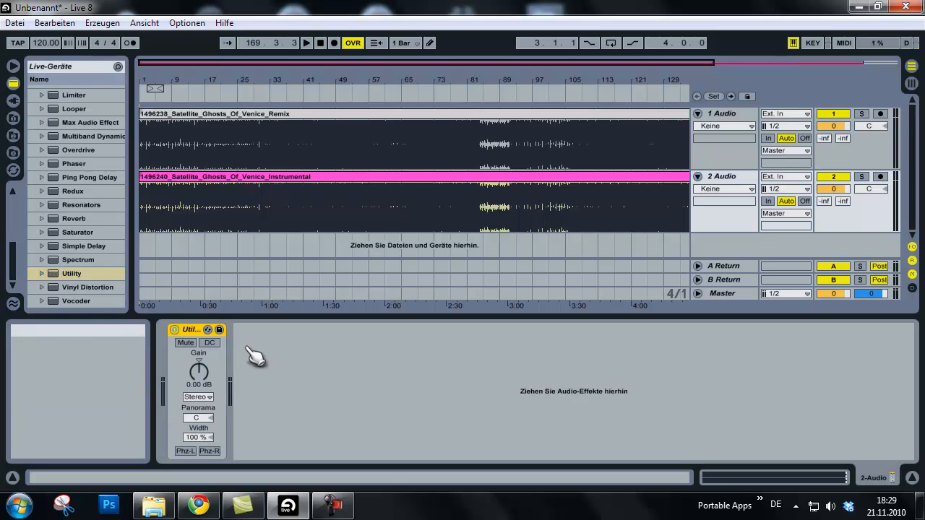
click(186, 451)
click(209, 451)
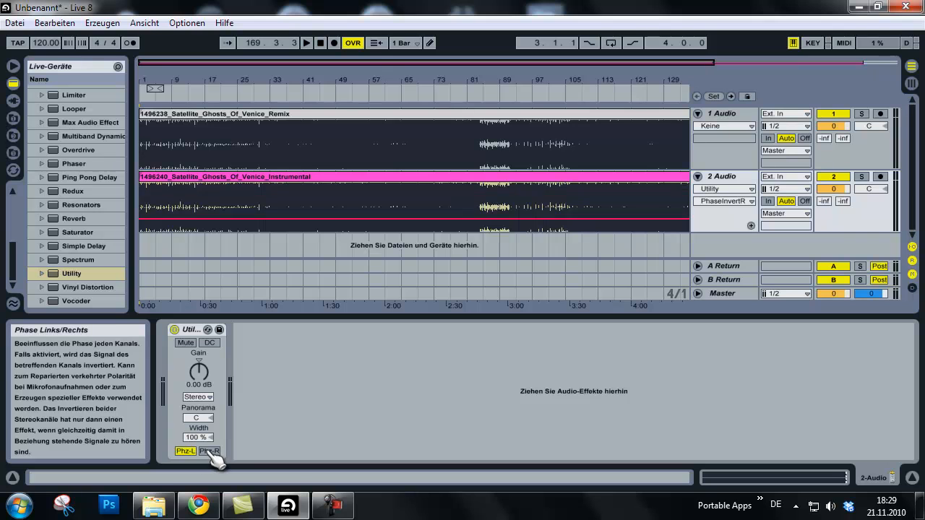
Step: Play both tracks, and shift the Instrumental clip later to roughly match the Remix waveform's transient just after 19.1.4
click(186, 96)
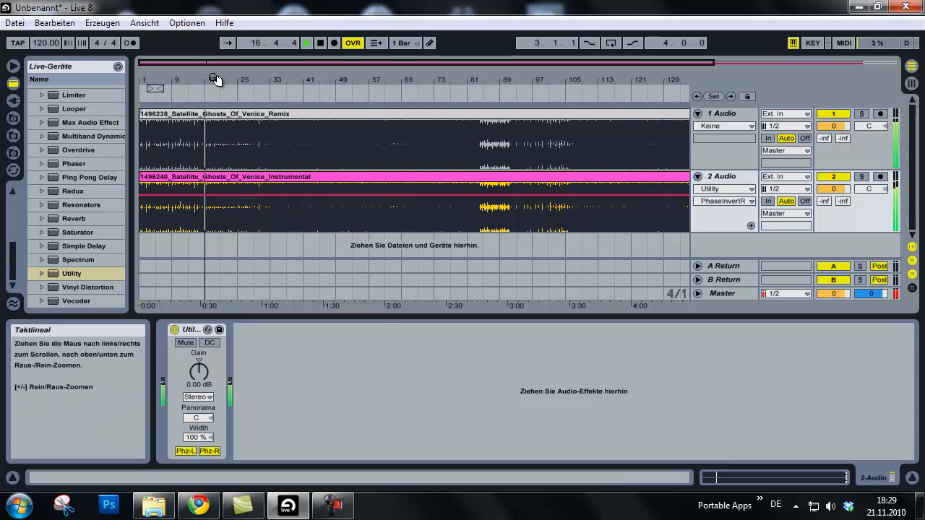
drag(218, 78, 217, 79)
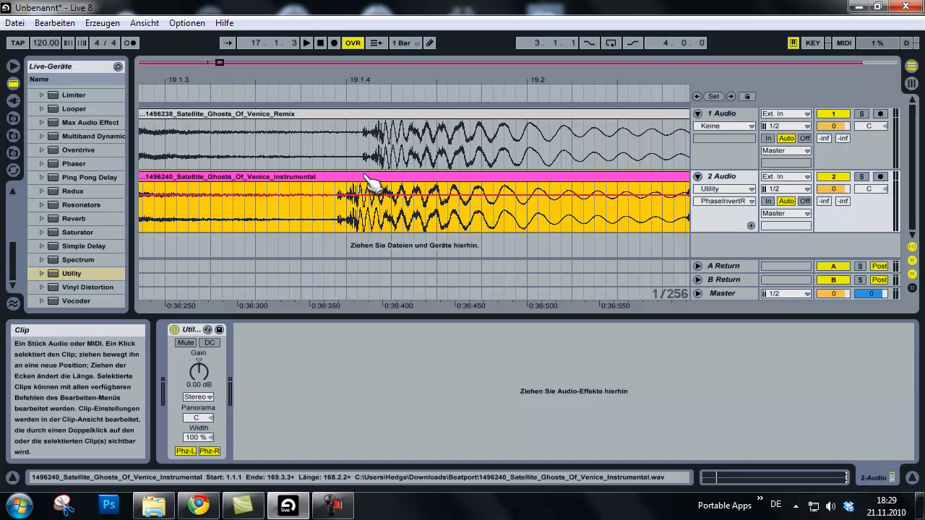
drag(366, 172, 385, 173)
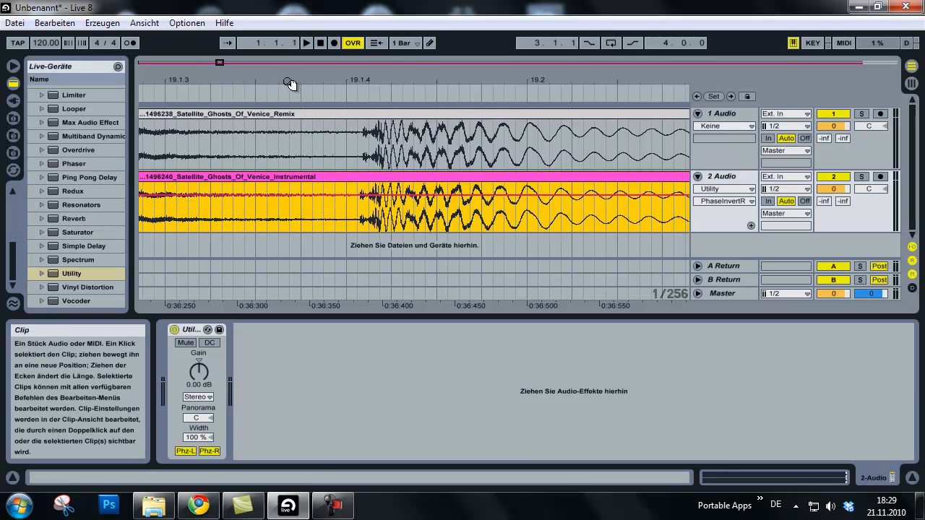
Step: Play the result and nudge the Instrumental clip slightly later at 1/2048 grid detail to match the Remix transient near 0:36:385
click(256, 91)
drag(373, 77, 374, 83)
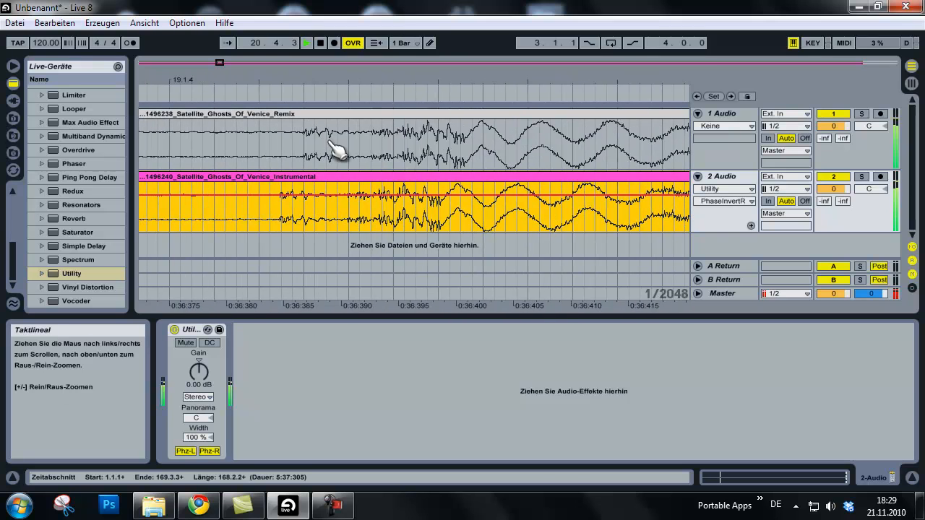
drag(304, 189, 331, 173)
Step: Fine-align the Instrumental clip's waveform with the Remix near 0:36:389, and play both tracks from about bar 41
drag(335, 79, 337, 78)
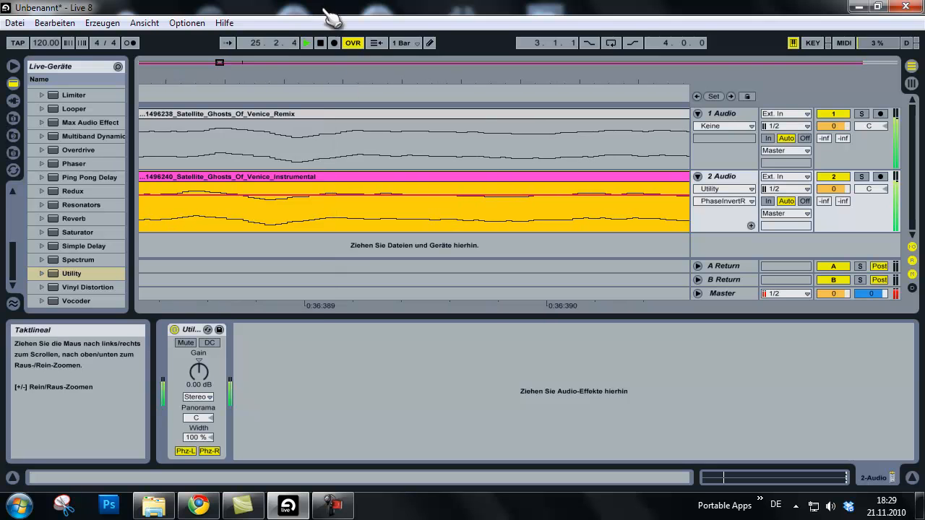
click(291, 184)
click(309, 185)
drag(303, 178, 316, 177)
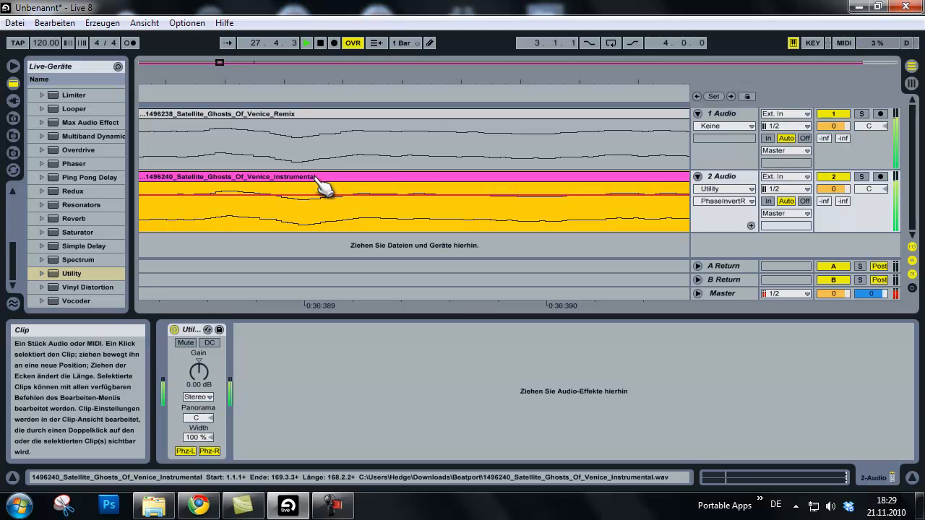
click(314, 181)
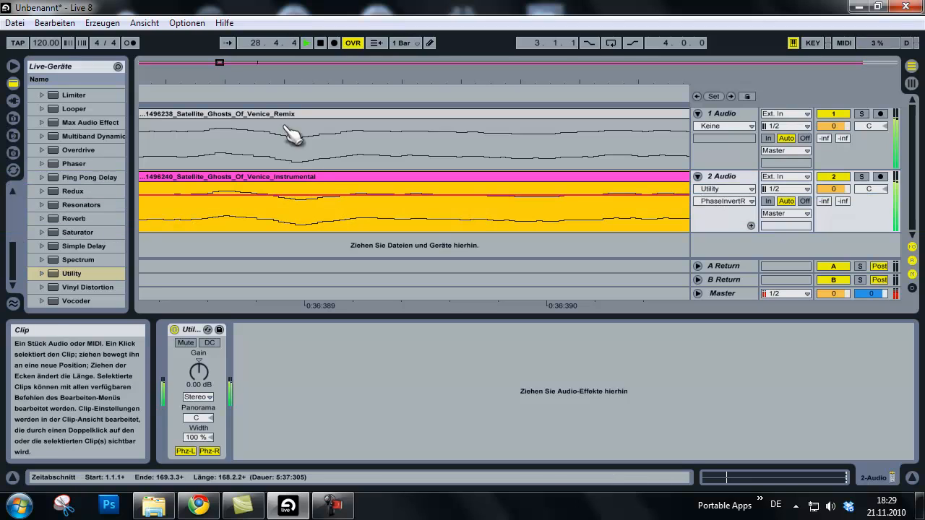
drag(285, 83, 287, 81)
click(288, 98)
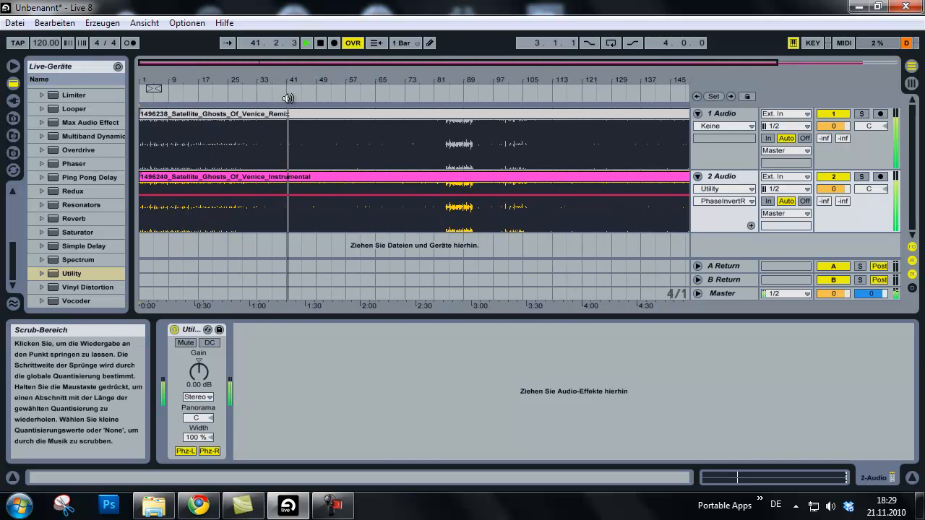
Step: Play both tracks from about bar 52, then nudge the Instrumental clip slightly earlier to match the Remix waveform near 1:40:558 and stop playback
click(326, 99)
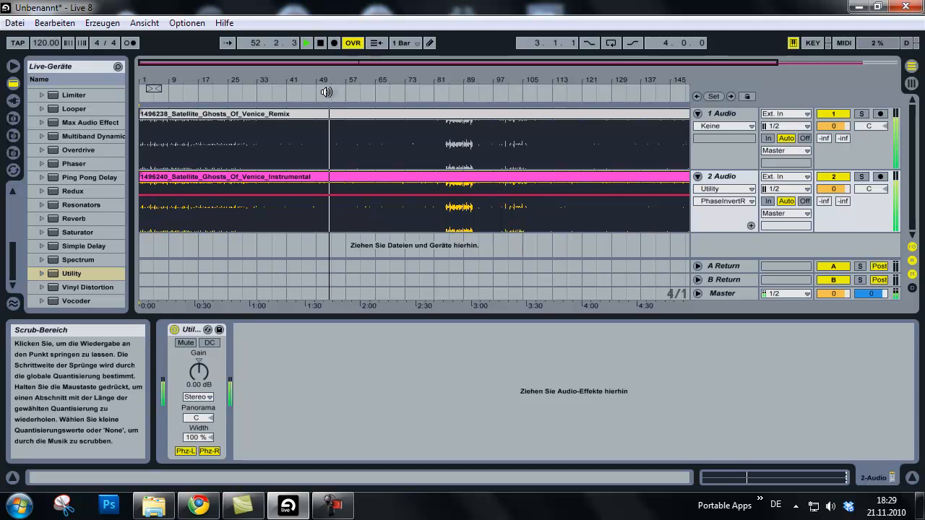
drag(324, 82, 328, 83)
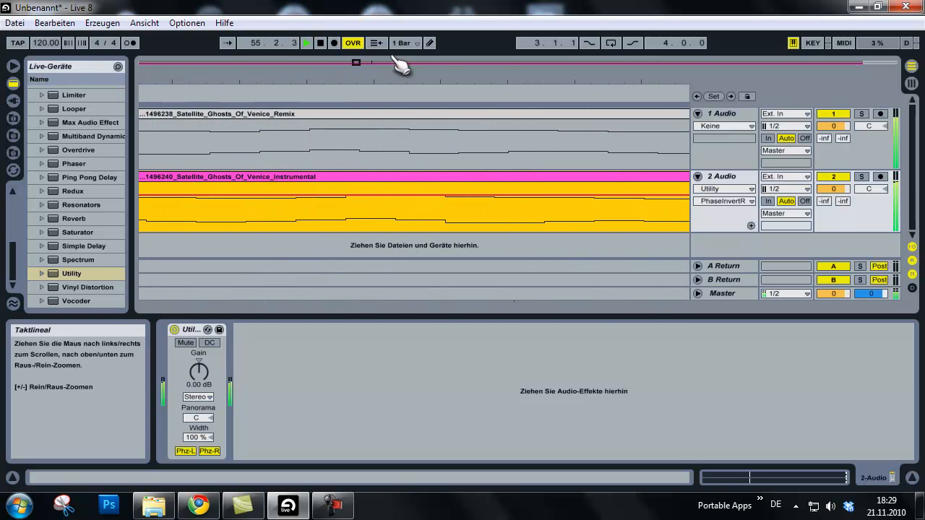
drag(324, 81, 324, 80)
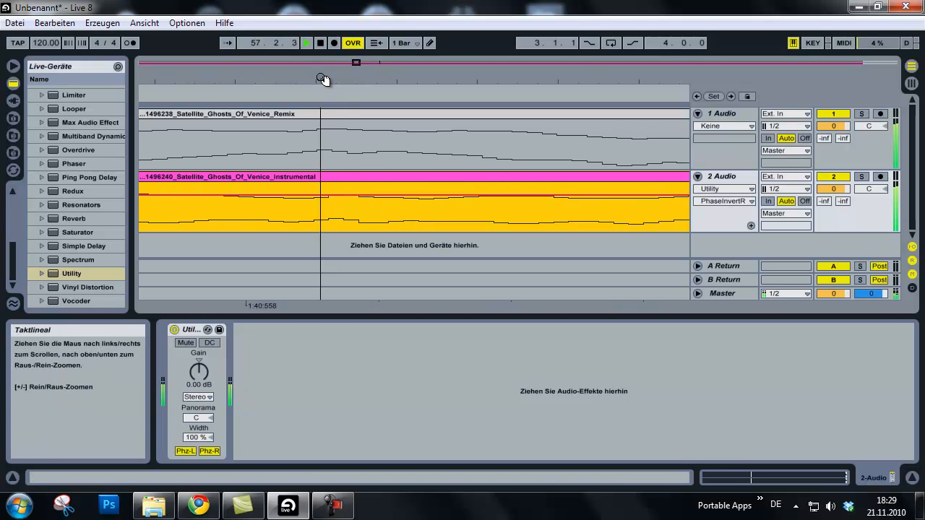
click(335, 179)
drag(330, 179, 325, 181)
key(space)
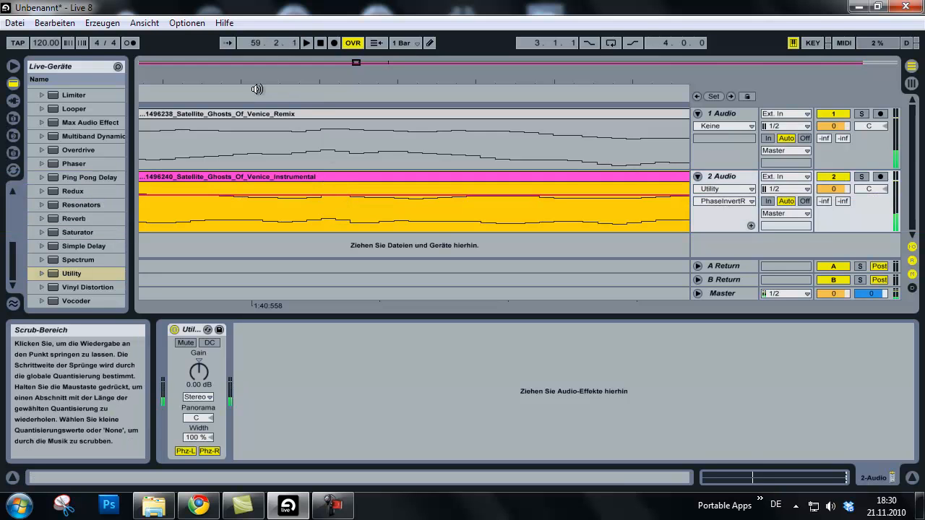
Step: Play both tracks from about bar 52 and about bar 105, and compare their waveforms in detail near 3:39:460
click(314, 89)
drag(325, 74, 328, 77)
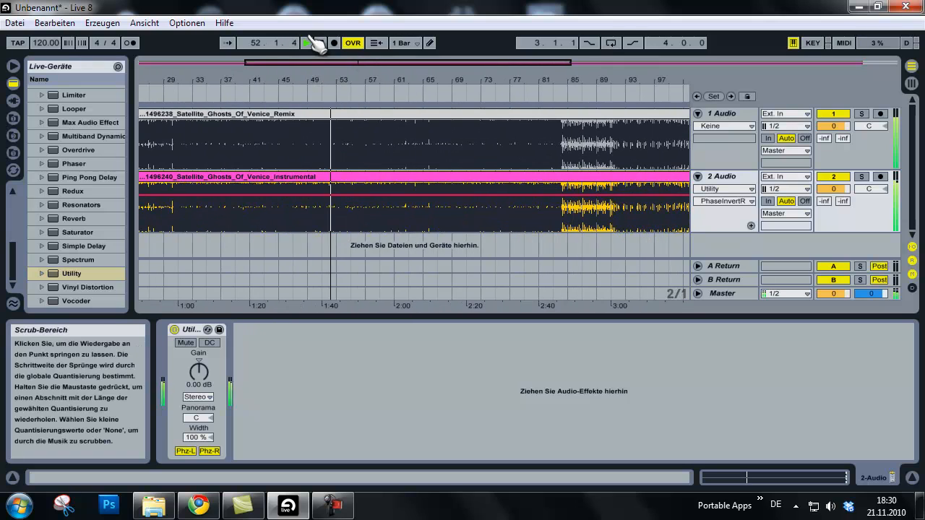
drag(360, 81, 361, 78)
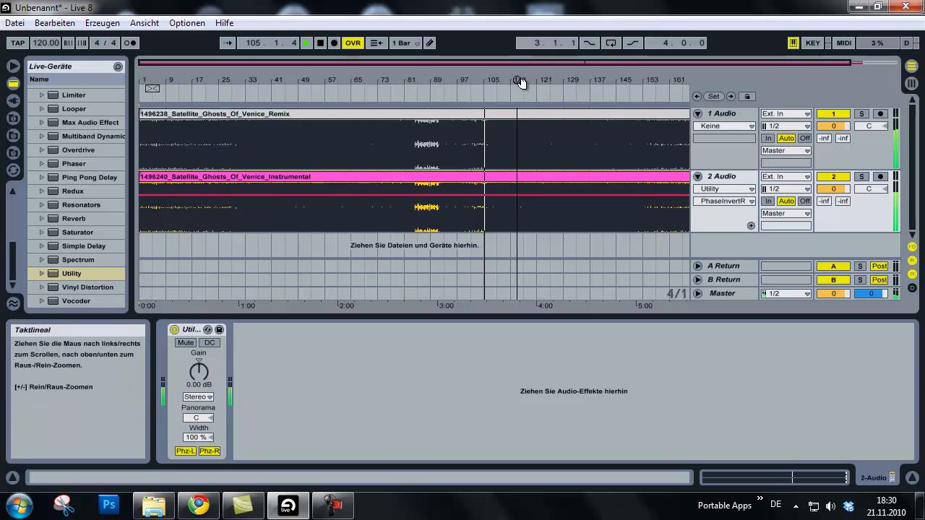
drag(522, 79, 480, 72)
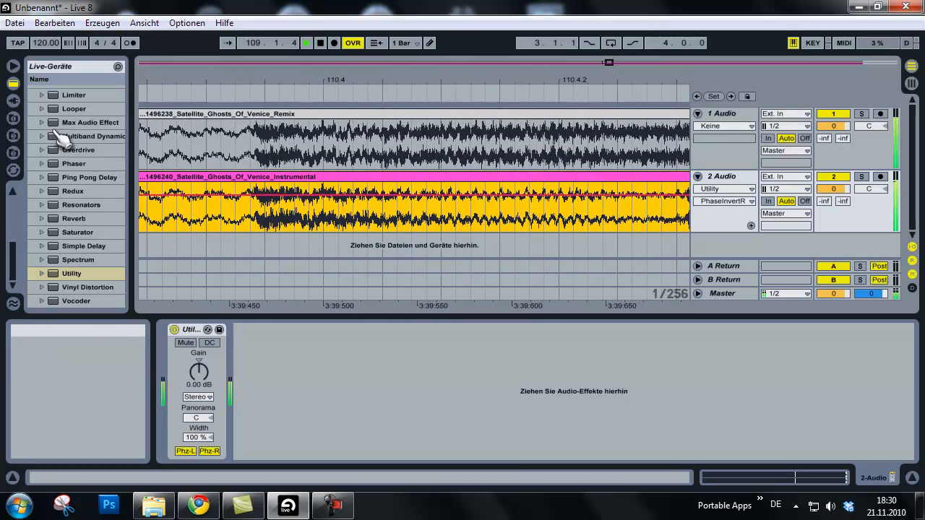
mouse_move(256, 79)
mouse_down()
mouse_move(259, 91)
mouse_move(252, 76)
mouse_up()
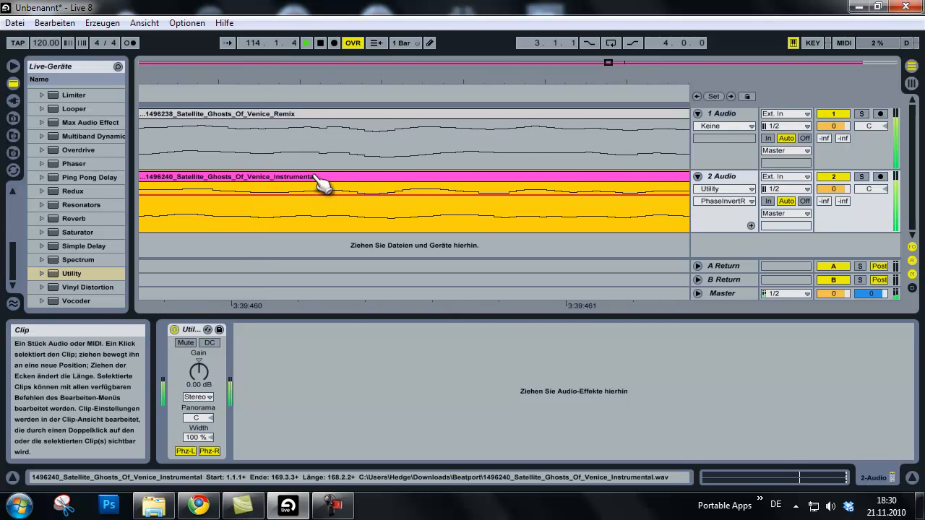
key(Right)
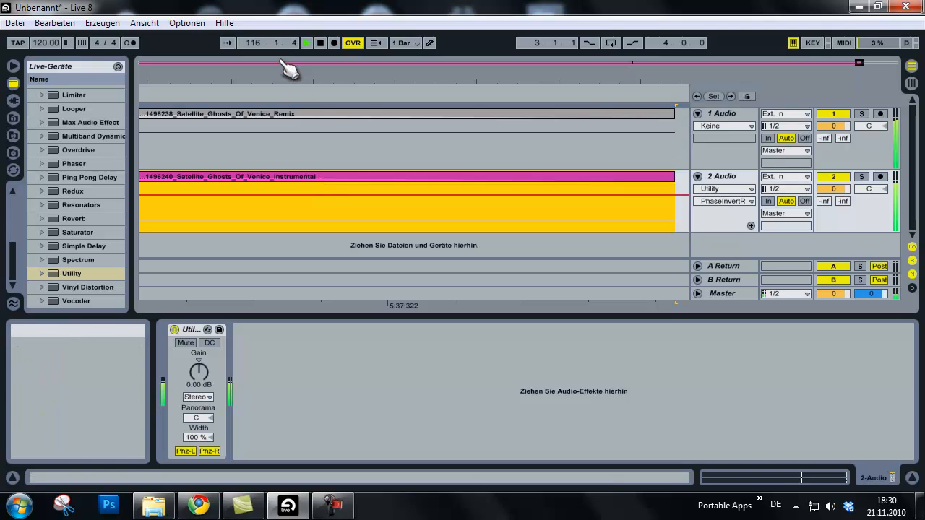
Step: Compare the Remix and Instrumental waveforms at the final hits near the end of both clips, around 5:32:360
drag(296, 72, 521, 89)
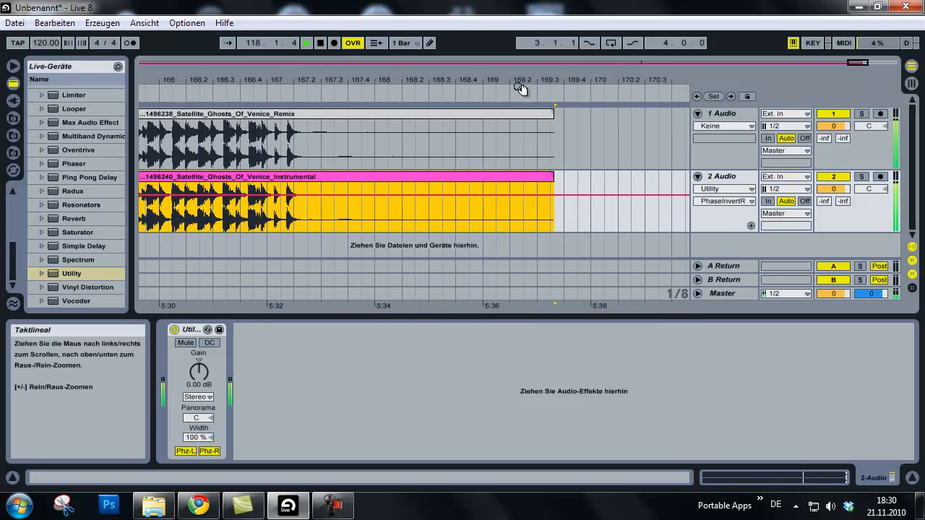
drag(158, 75, 282, 75)
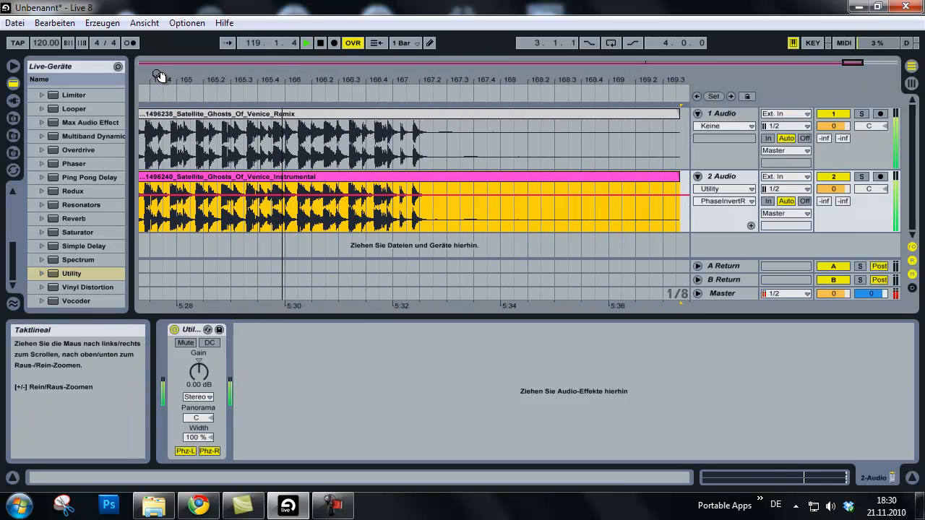
drag(410, 80, 414, 82)
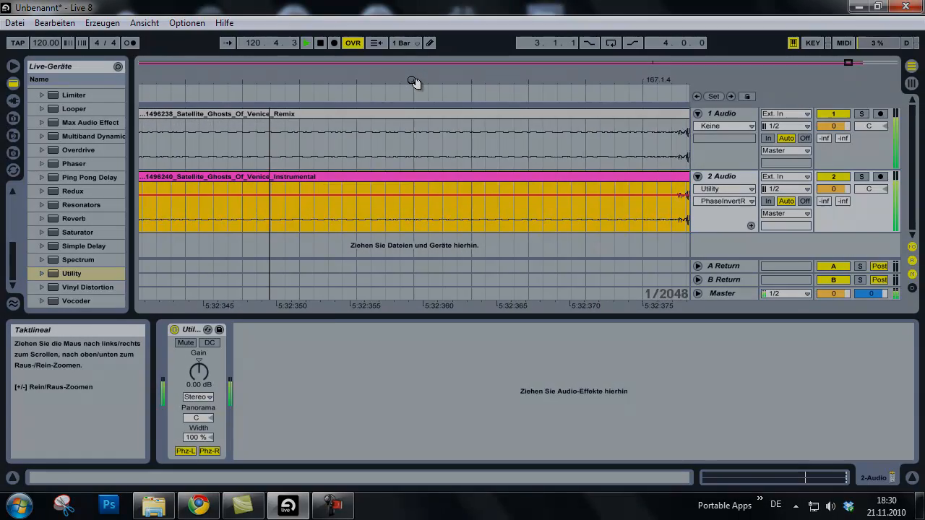